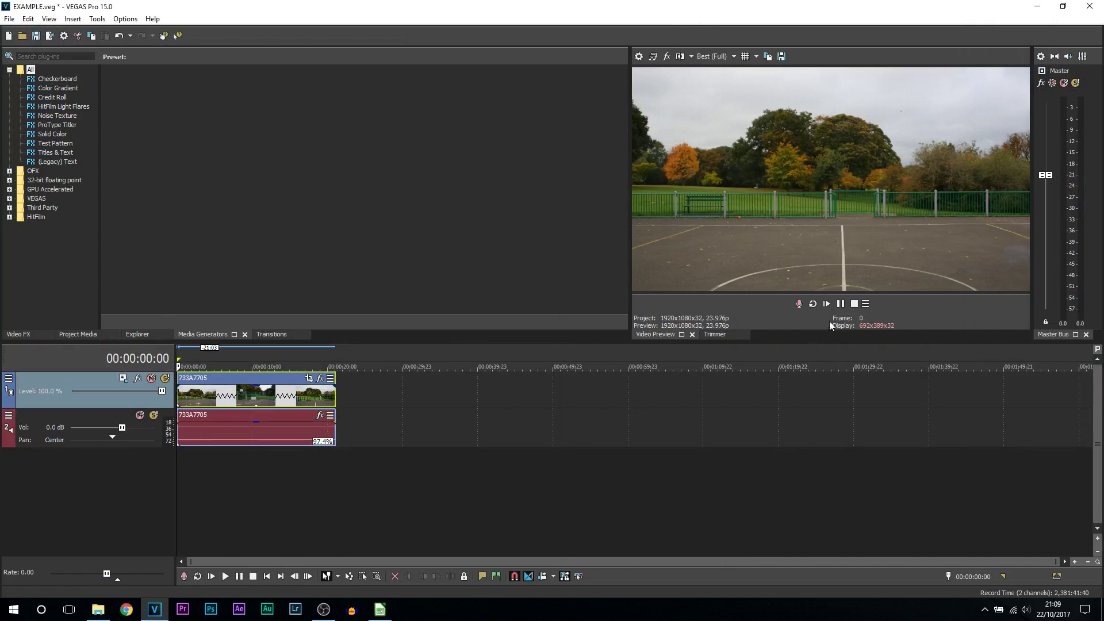
Play the EXAMPLE.veg park footage clip in the VEGAS preview.
left_click(826, 304)
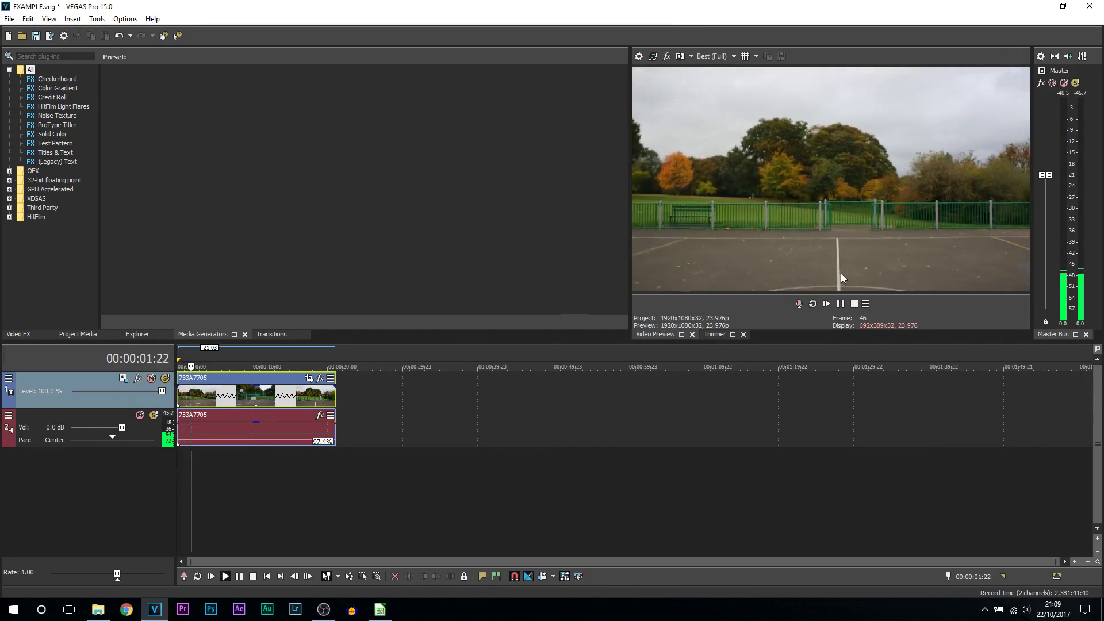
left_click(840, 304)
left_click(222, 408)
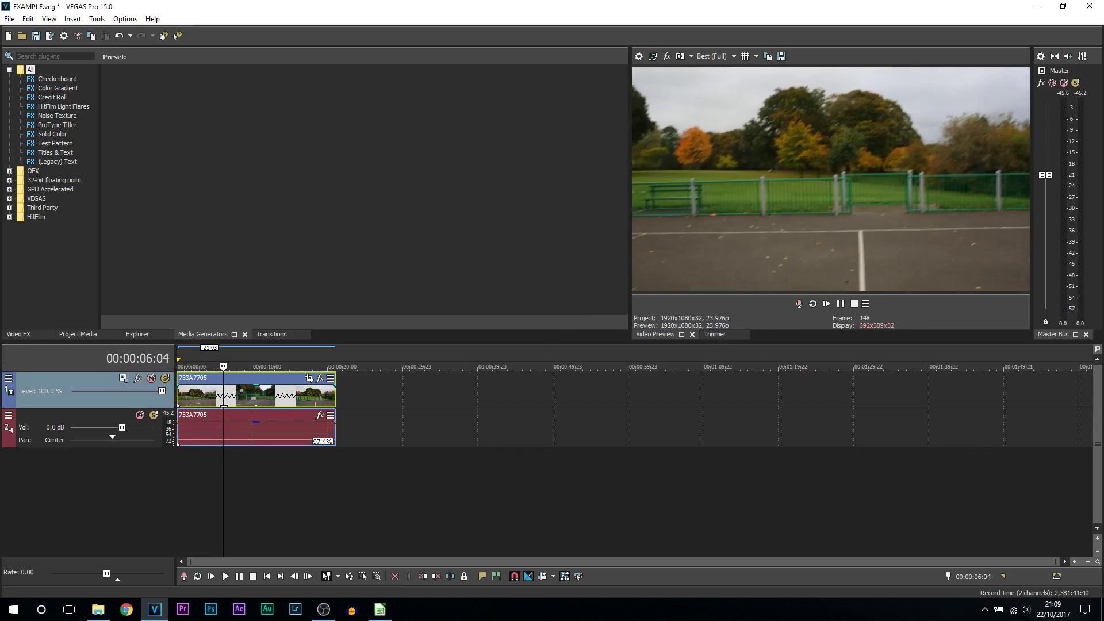
key("ctrl+Home")
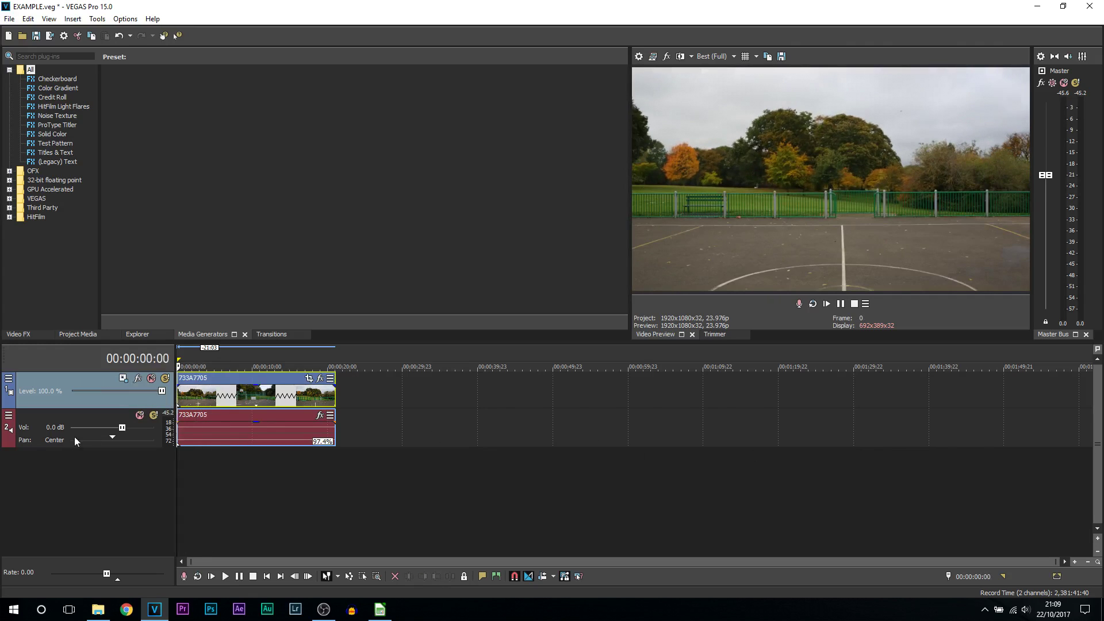
Insert a new top video track and place overlay #35 on it at the project start.
right_click(122, 405)
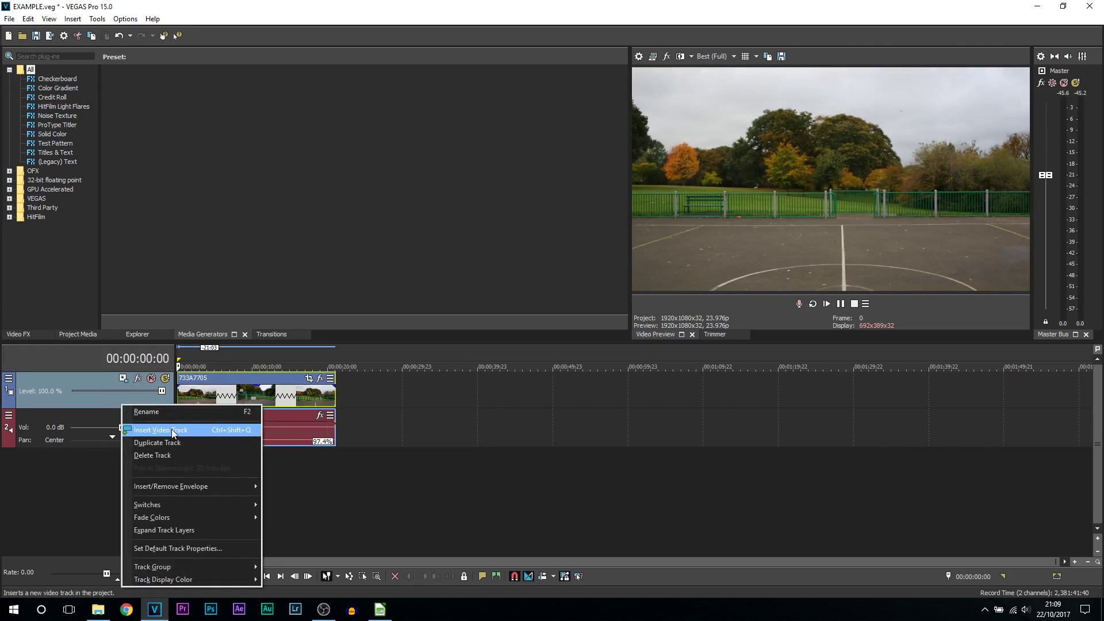
left_click(171, 429)
left_click_drag(382, 377, 179, 388)
left_click(191, 395)
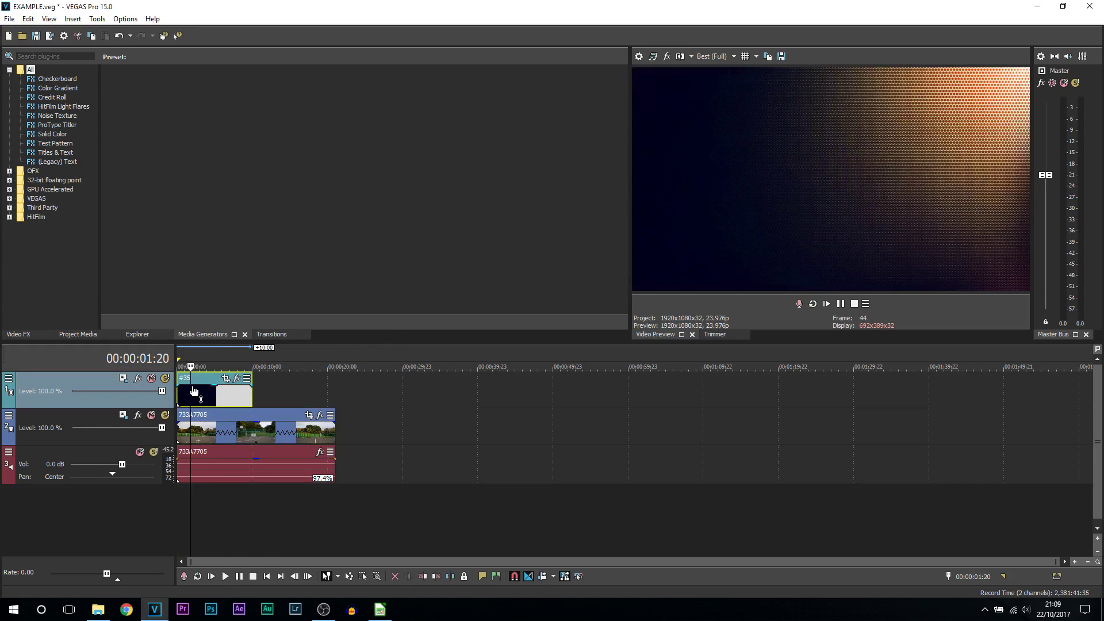
key("ctrl+Home")
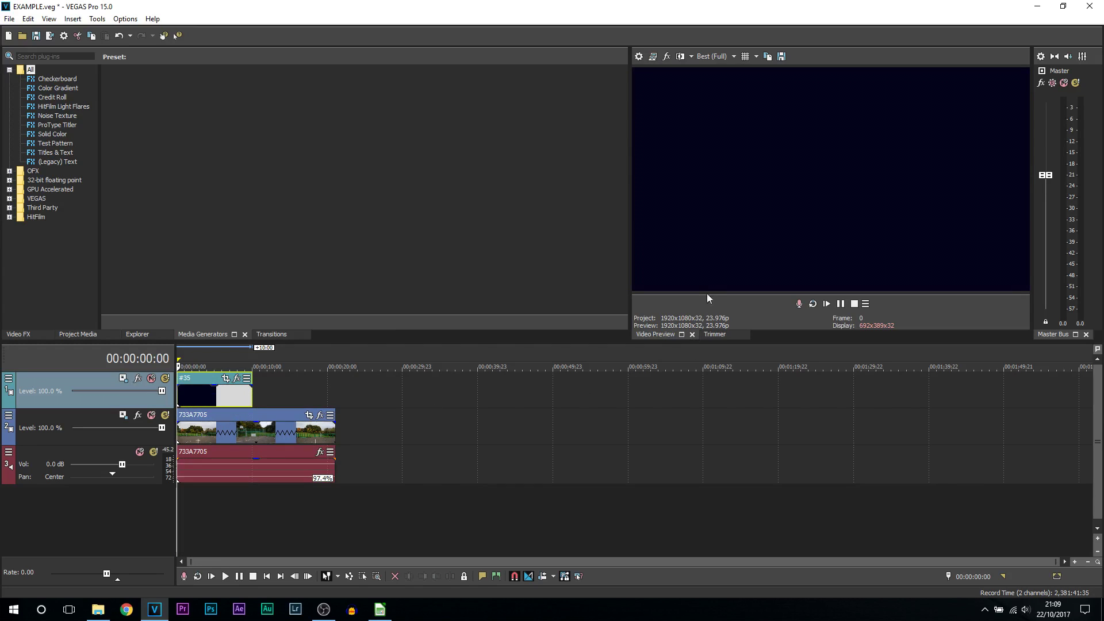
left_click(840, 304)
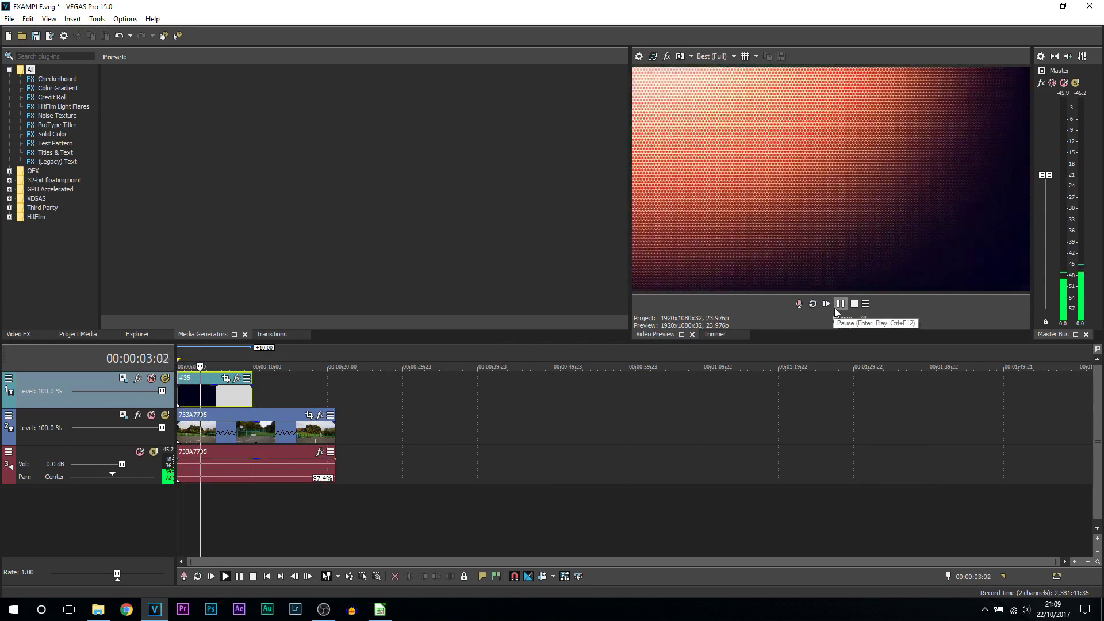
left_click(840, 305)
left_click_drag(202, 394, 220, 401)
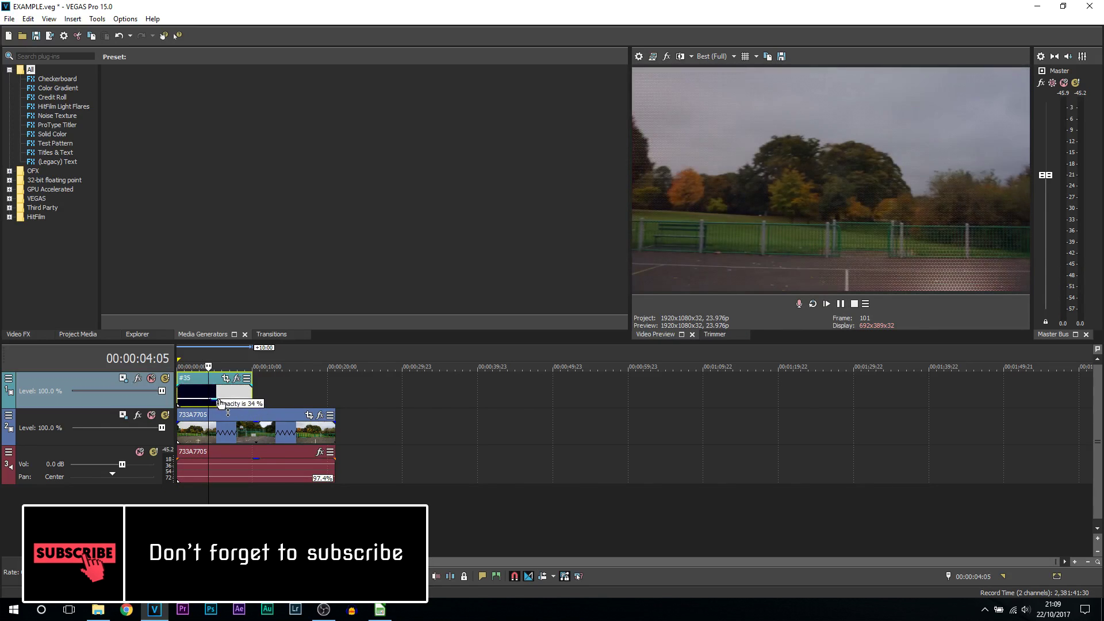
key("ctrl+Home")
left_click(826, 304)
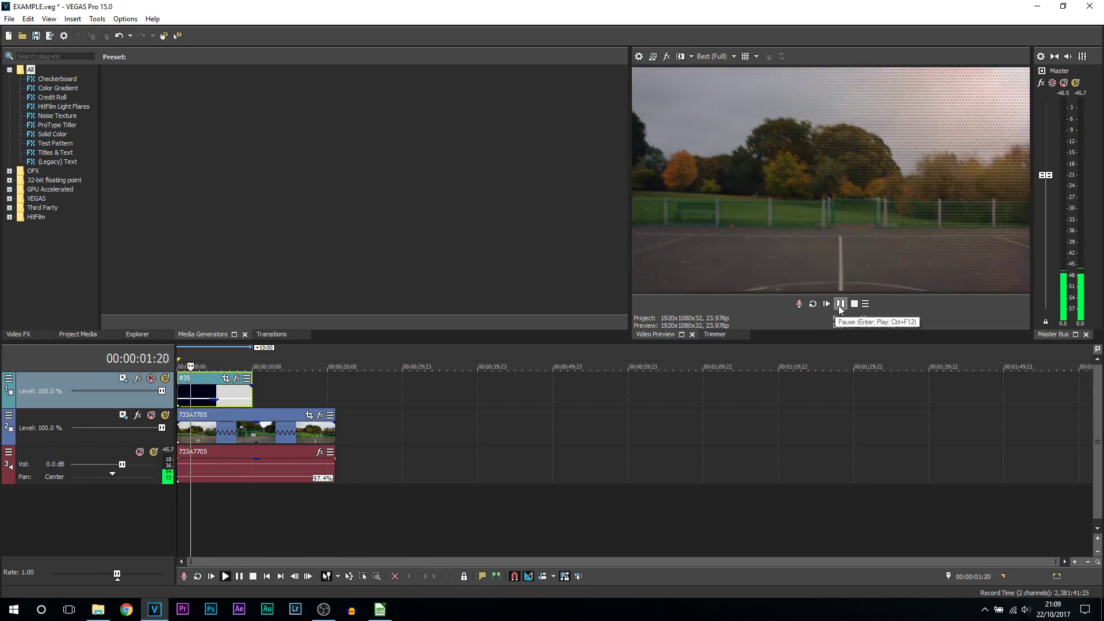
left_click(841, 303)
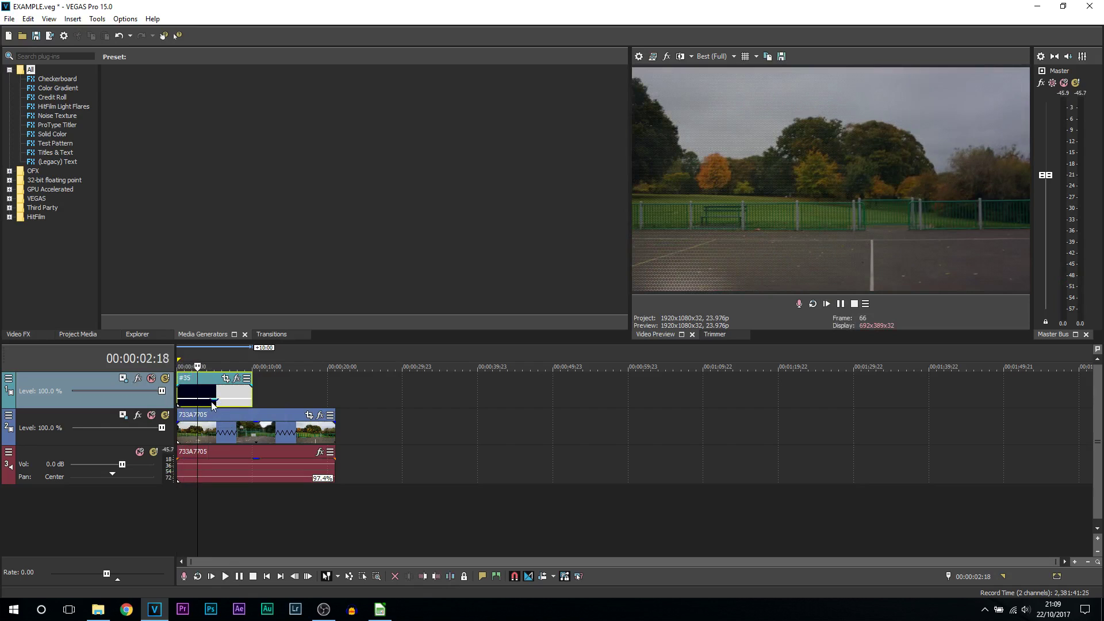
left_click_drag(212, 404, 225, 345)
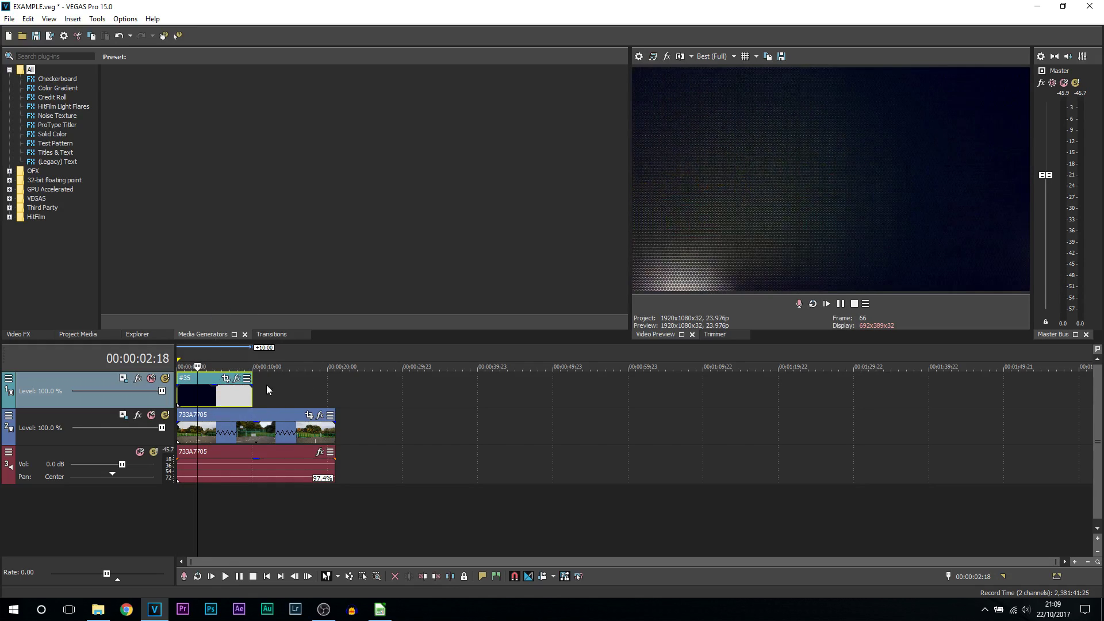
Set overlay #35's track to Screen compositing and preview the blend from the start.
left_click(9, 379)
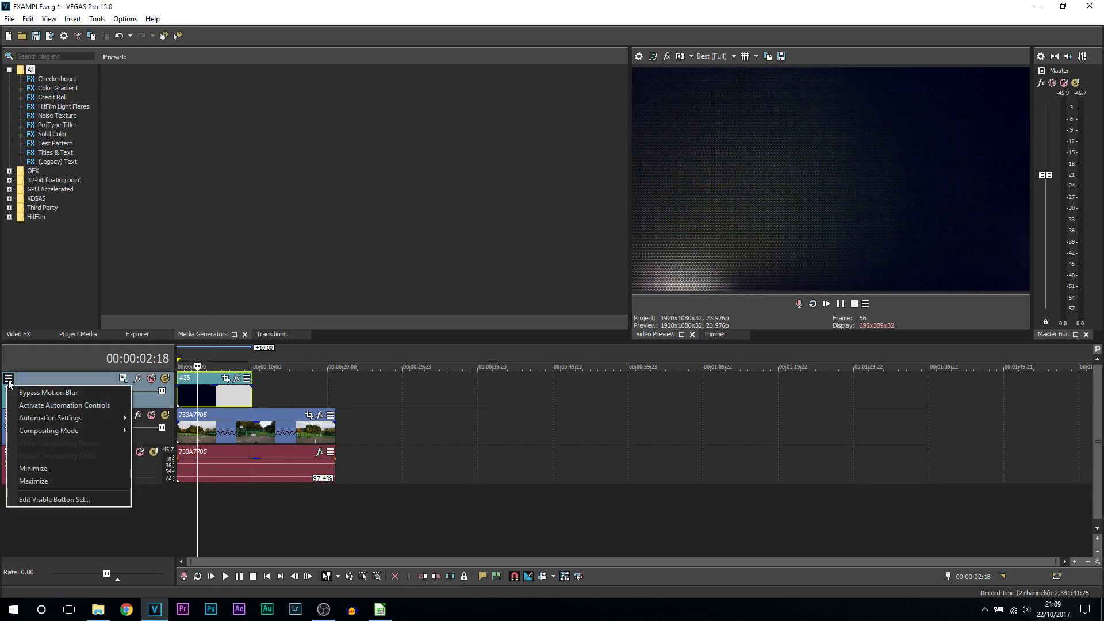
mouse_move(54, 428)
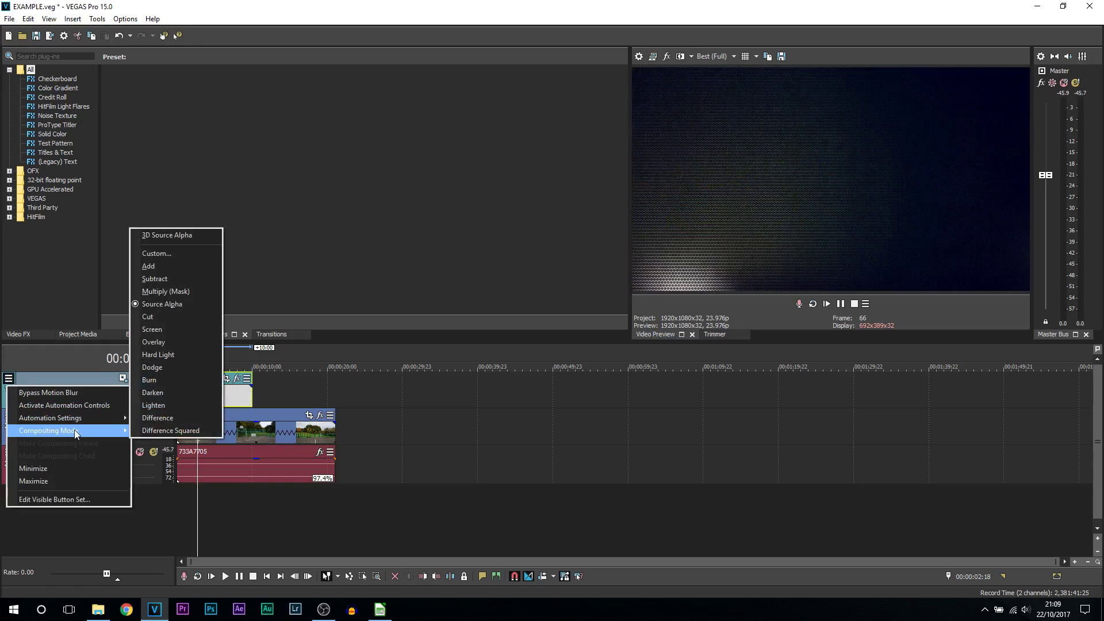
left_click(188, 331)
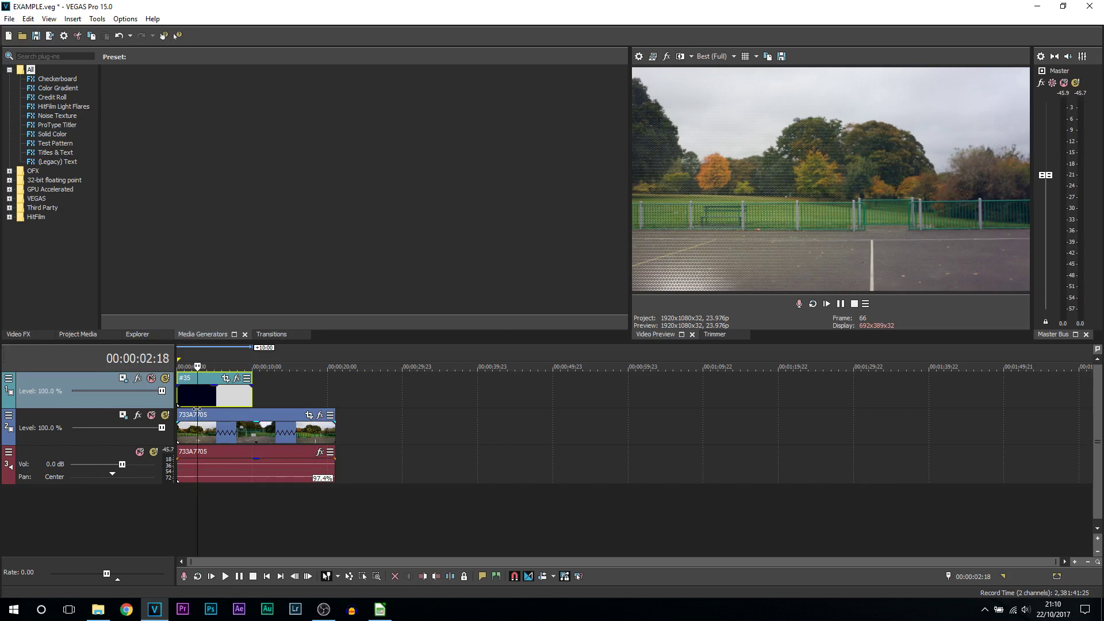
key("Home")
key("space")
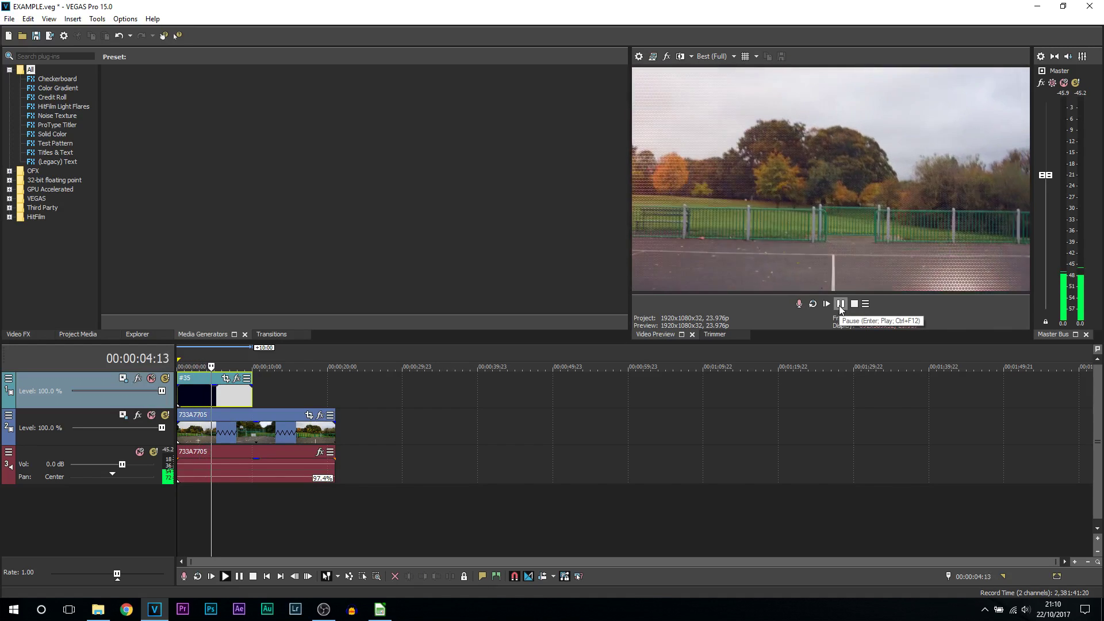
key("Return")
Switch the overlay track to Multiply (Mask) compositing and play it back from the start.
left_click(8, 379)
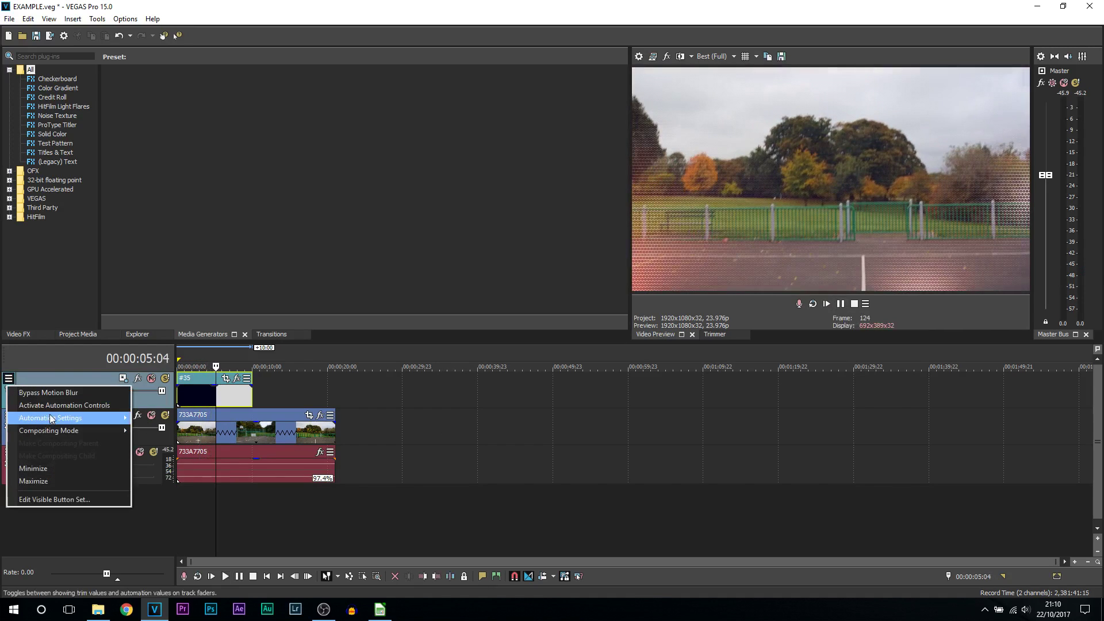
mouse_move(109, 430)
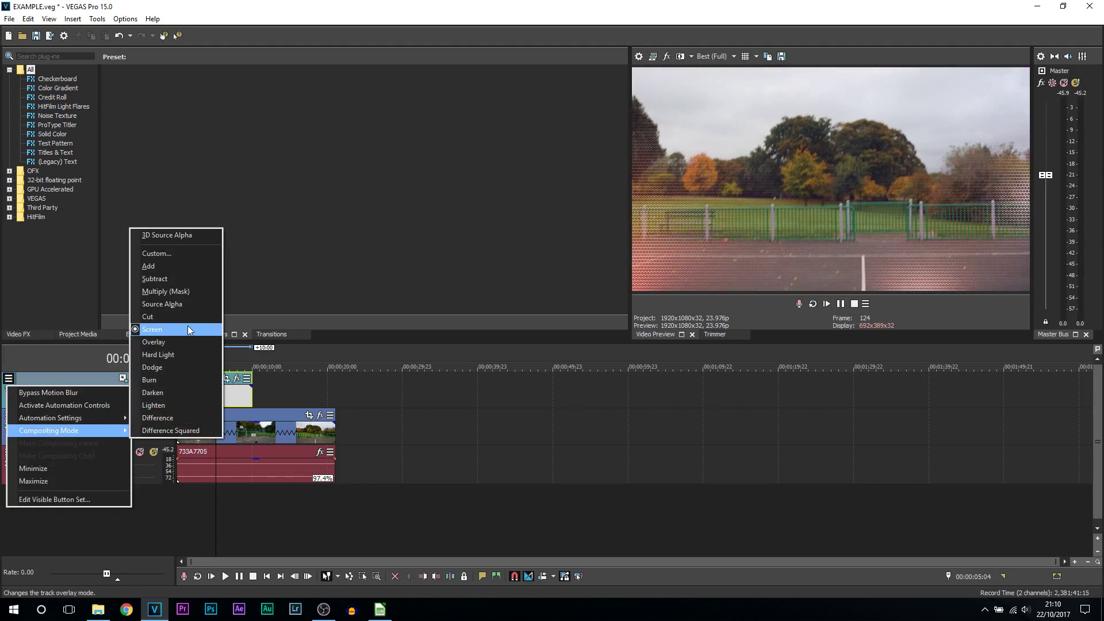
left_click(188, 291)
key("ctrl+Home")
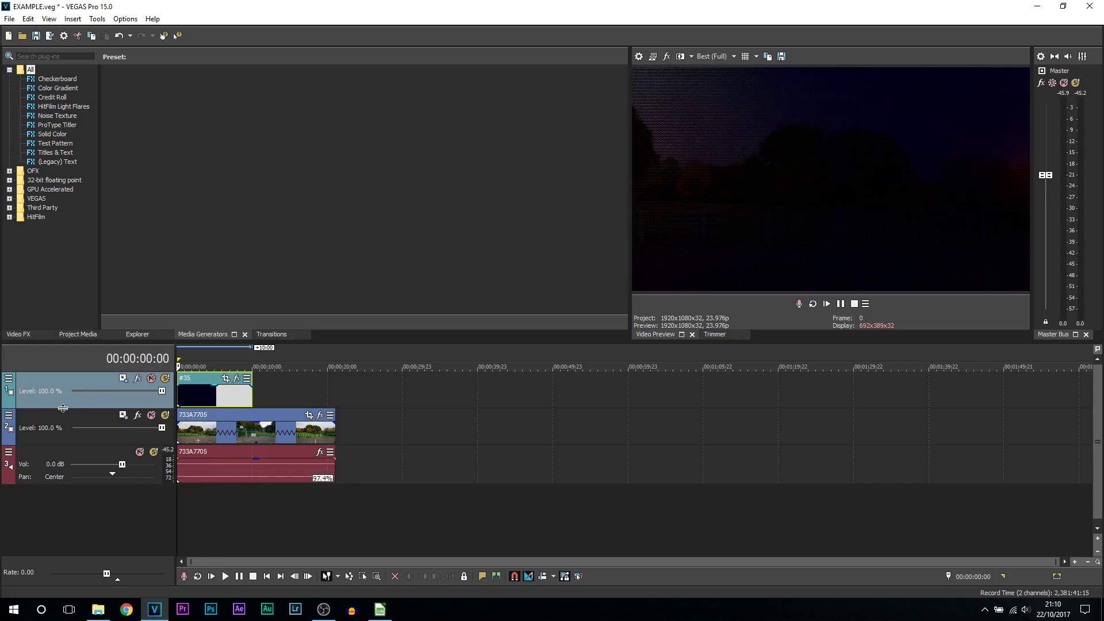
left_click(840, 304)
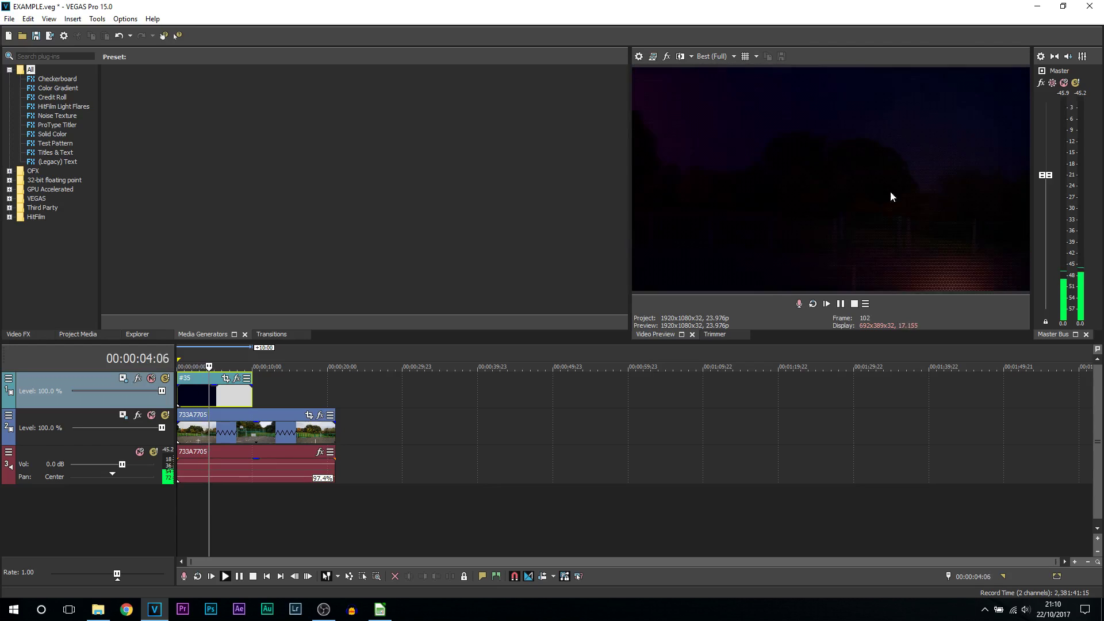
left_click(841, 304)
key("ctrl+Home")
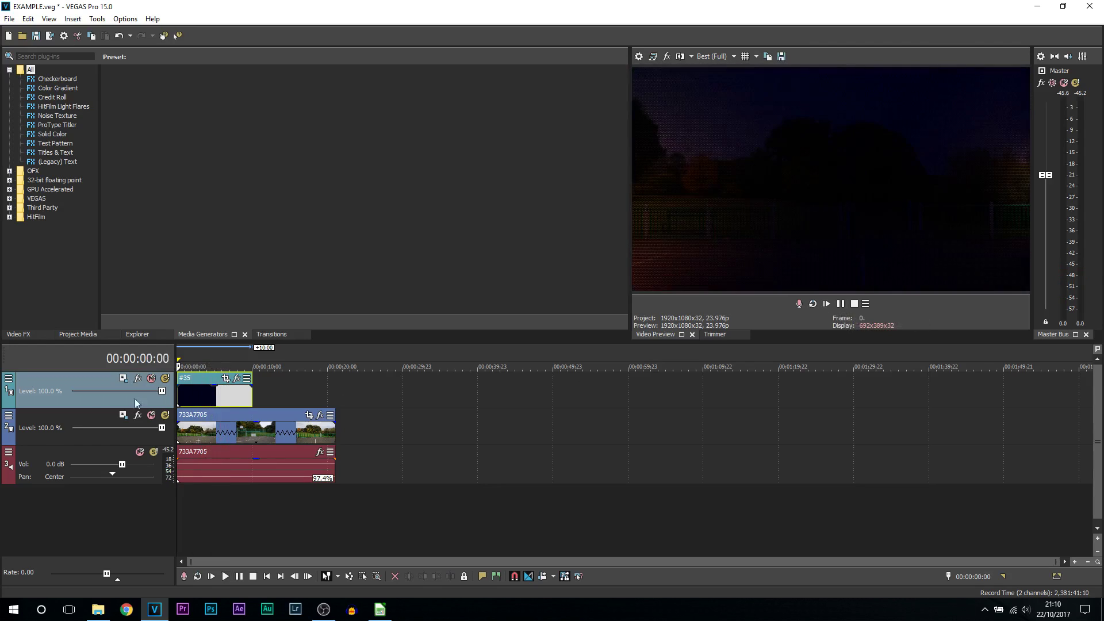
Change the overlay track's compositing mode to Overlay.
left_click(8, 378)
mouse_move(46, 427)
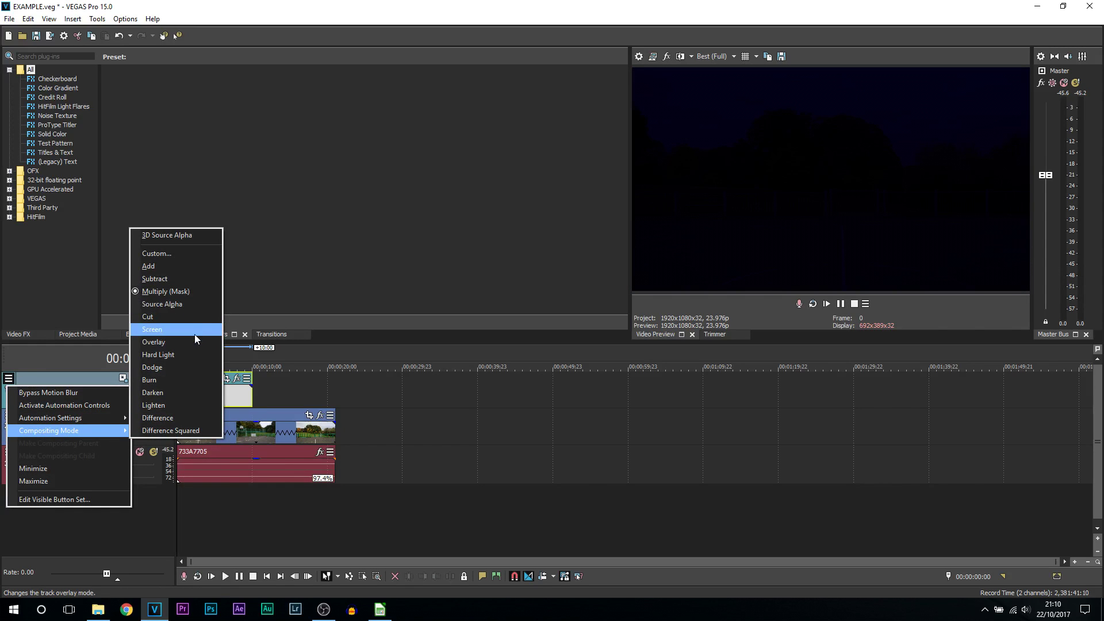
left_click(147, 343)
Preview the Overlay-blended composite, pause it, and select the park footage clip.
left_click(834, 307)
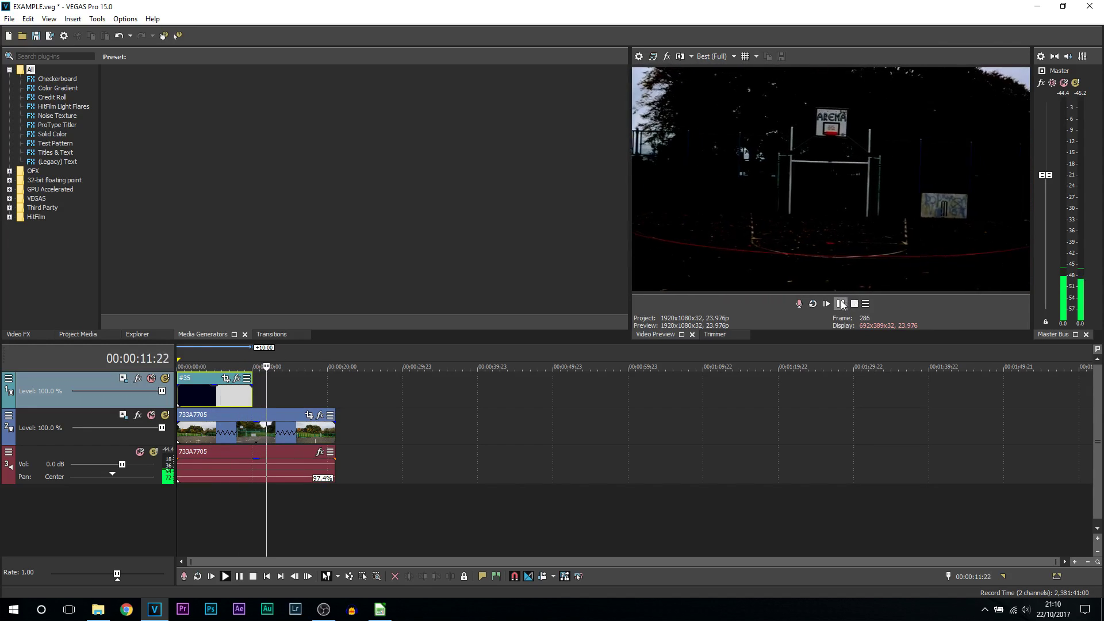
left_click(840, 305)
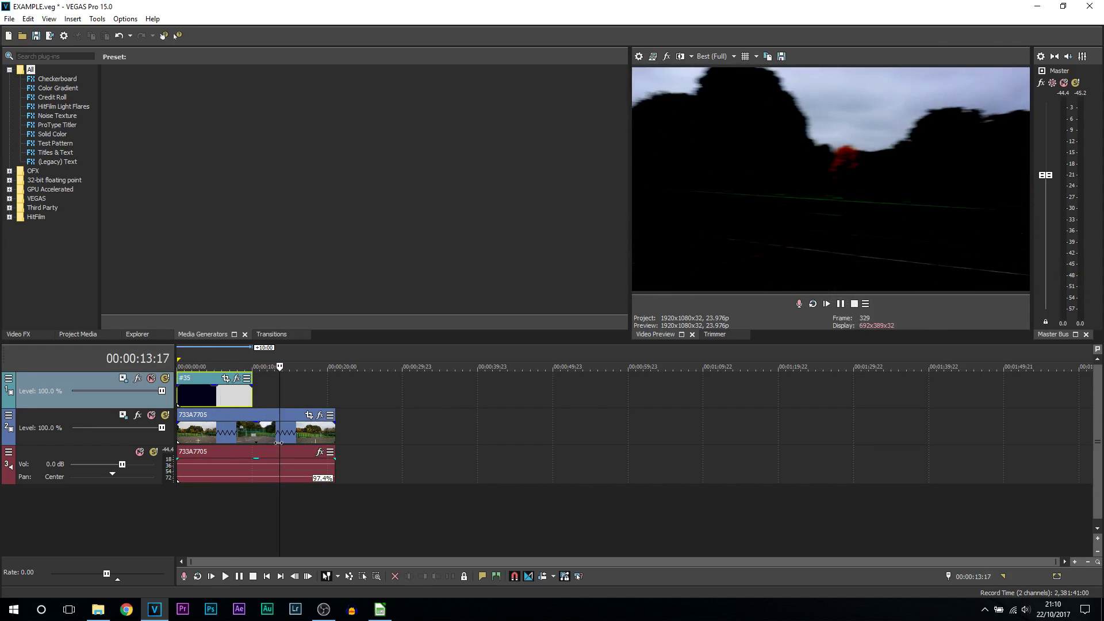
left_click(227, 433)
Confirm Overlay compositing on the #35 overlay track.
key("Right")
key("Right")
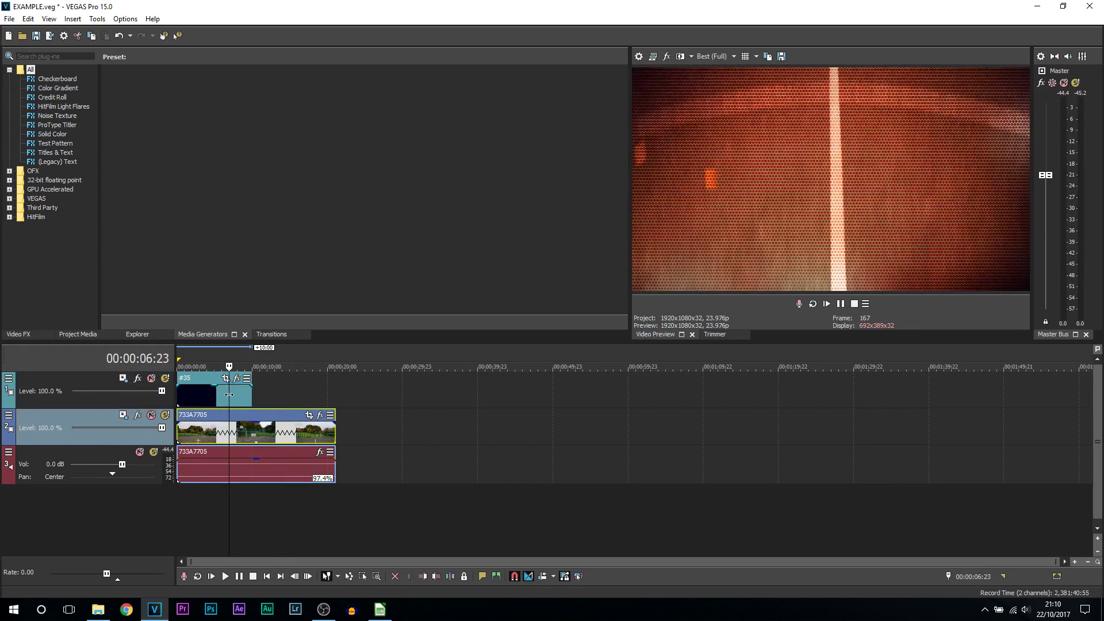
left_click(8, 386)
left_click(9, 379)
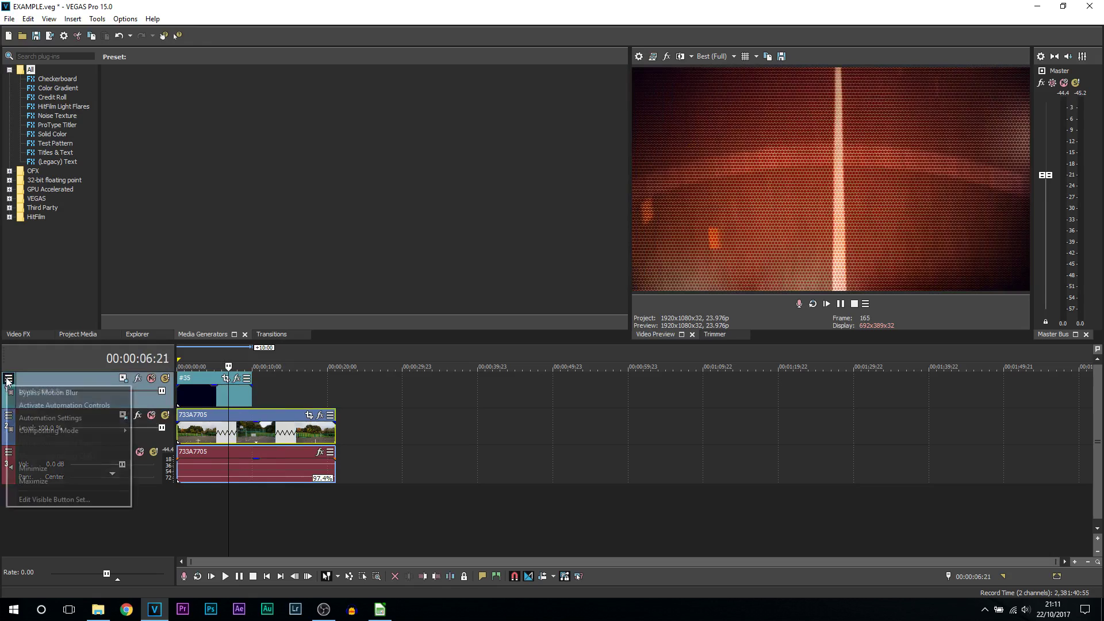
mouse_move(36, 428)
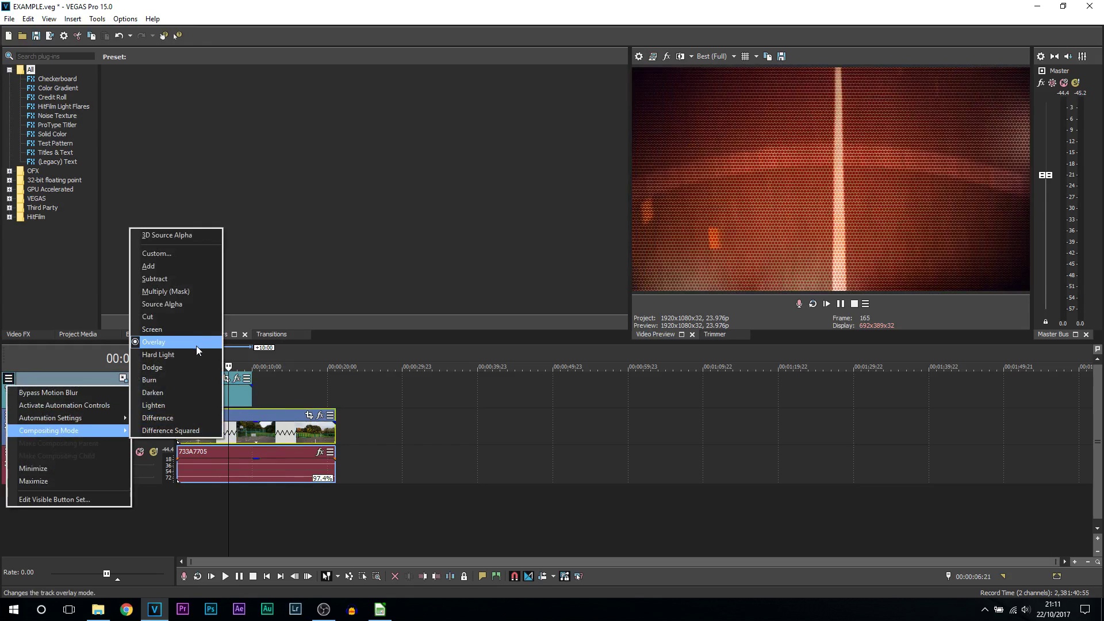
left_click(235, 395)
Play the Overlay blend from the start, pause, and select the park clip at 10 seconds.
left_click(186, 397)
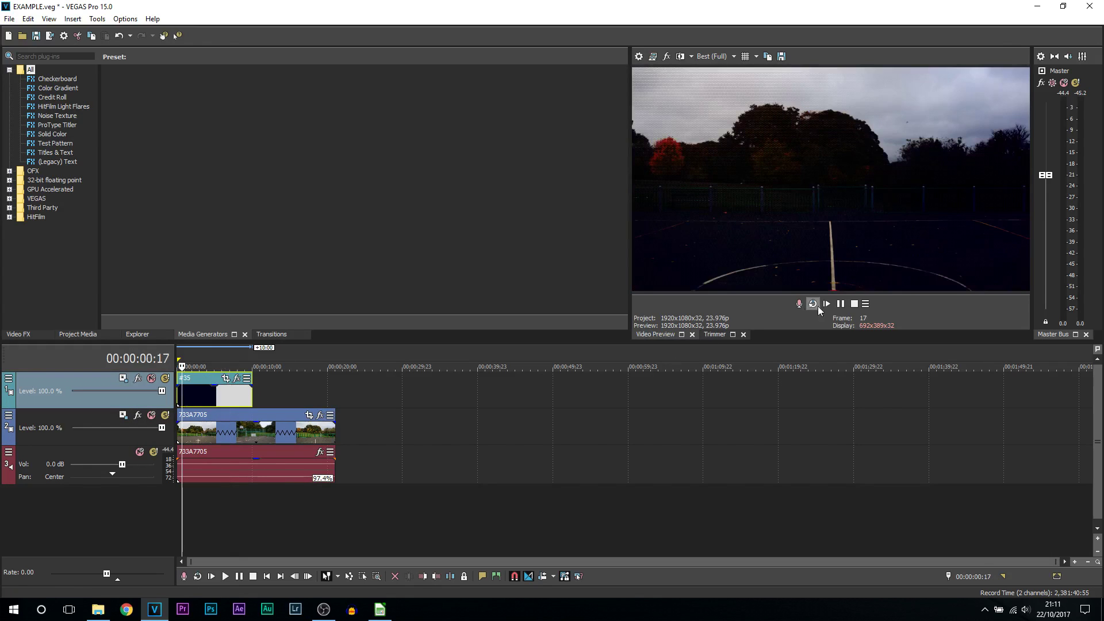
key("space")
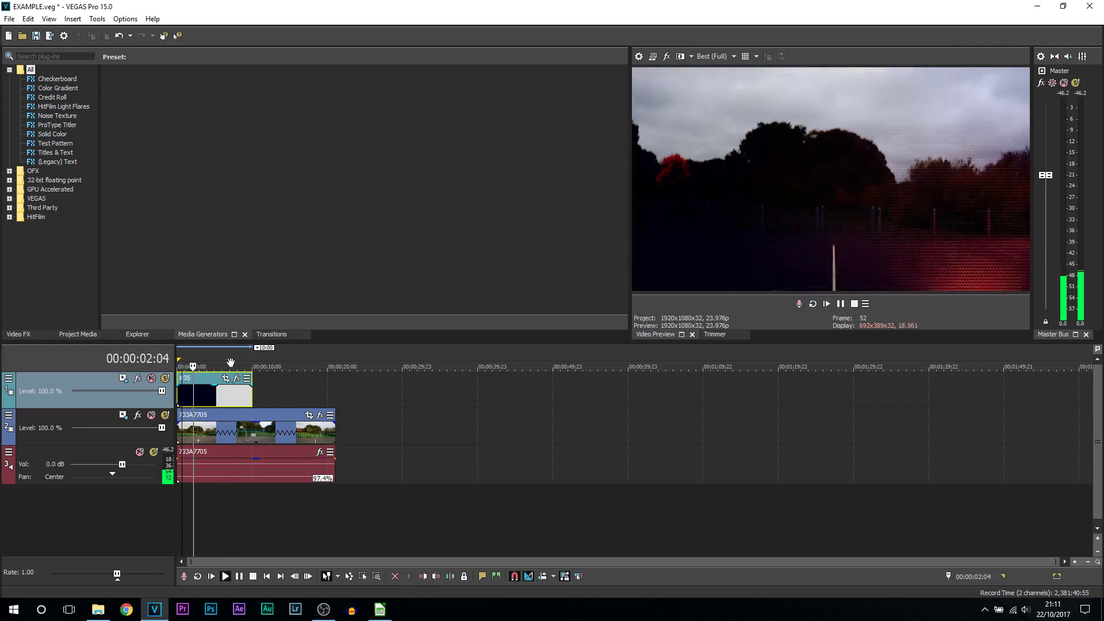
left_click(234, 422)
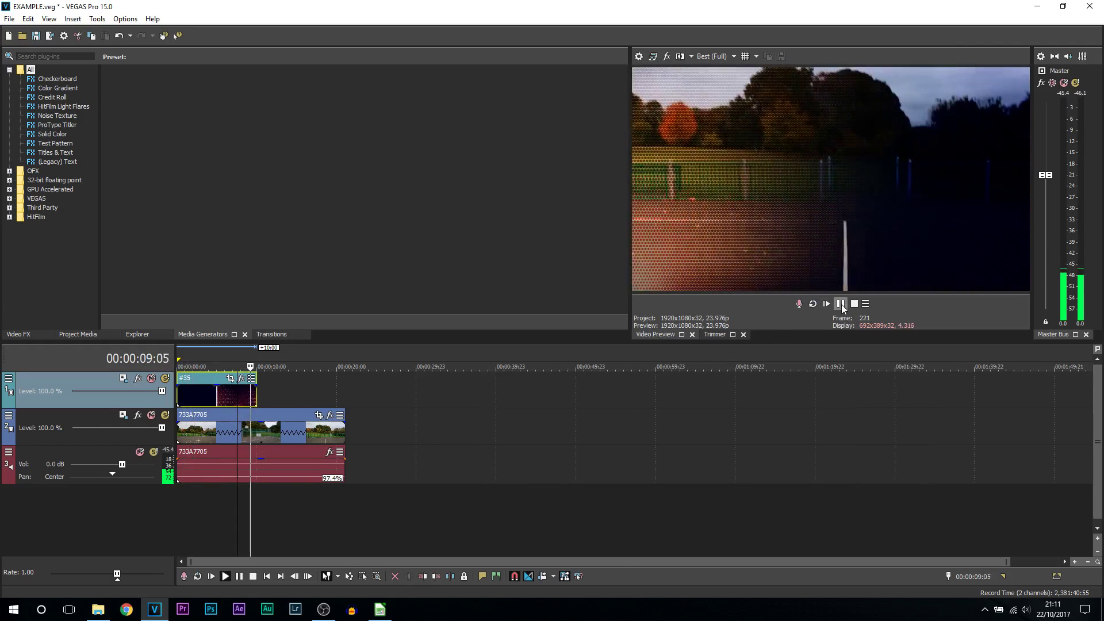
left_click(841, 304)
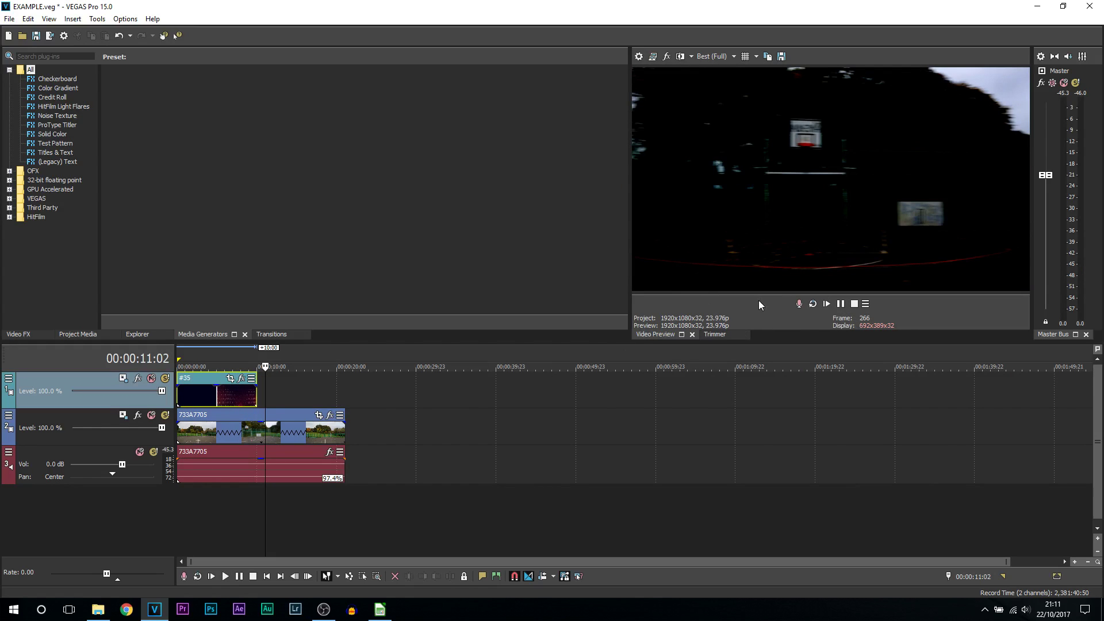
left_click(255, 436)
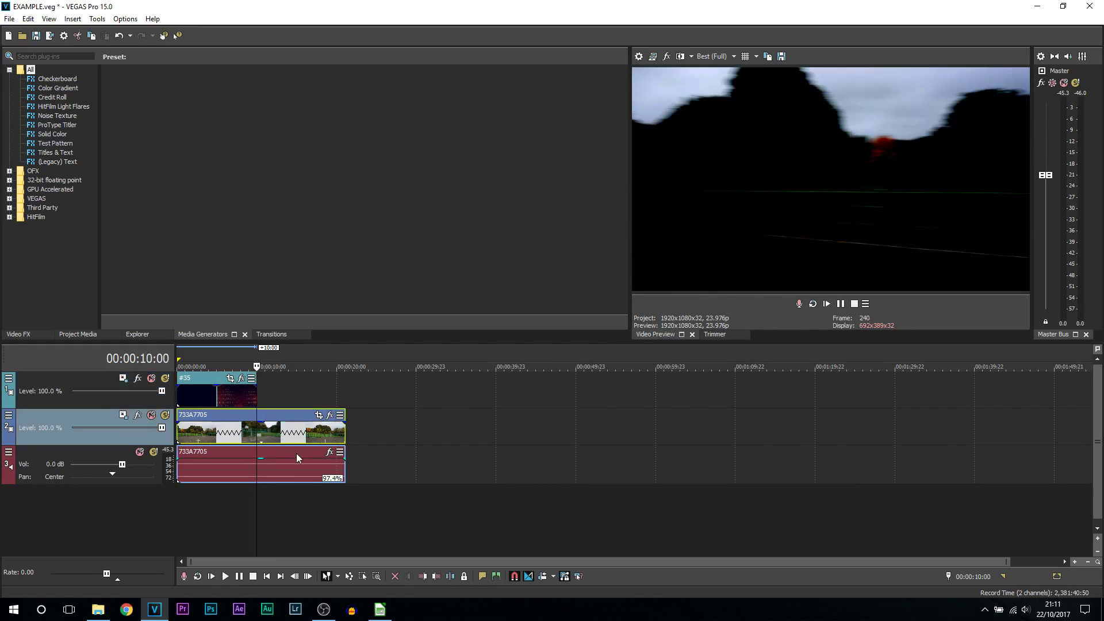
Split the park clip at 10 seconds and move its second half onto a new top video track.
scroll(317, 443, "up", 2)
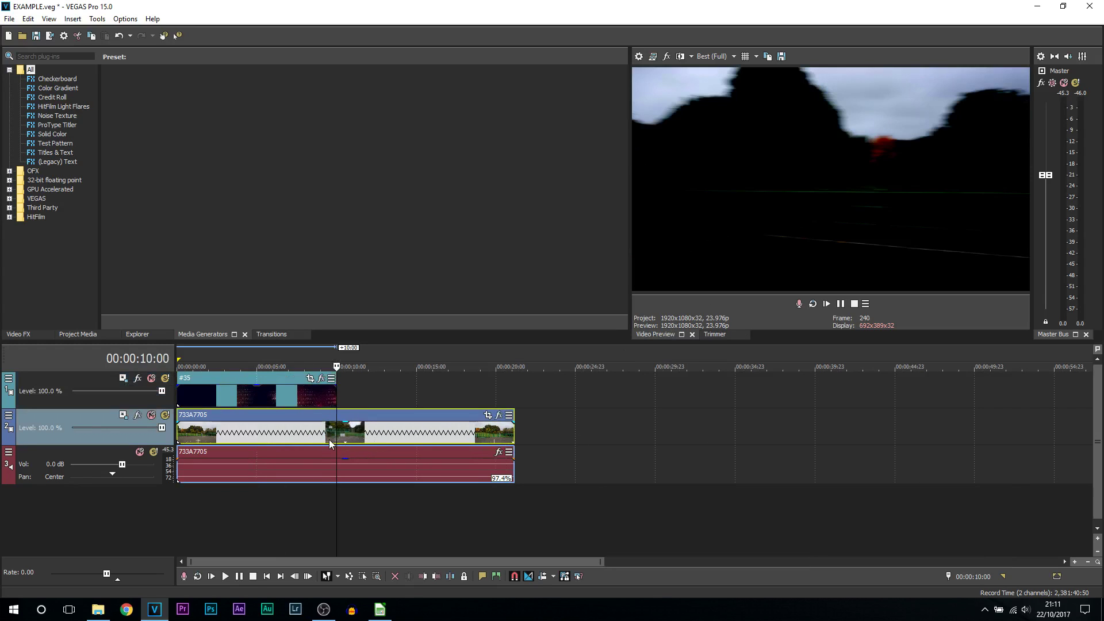
key("s")
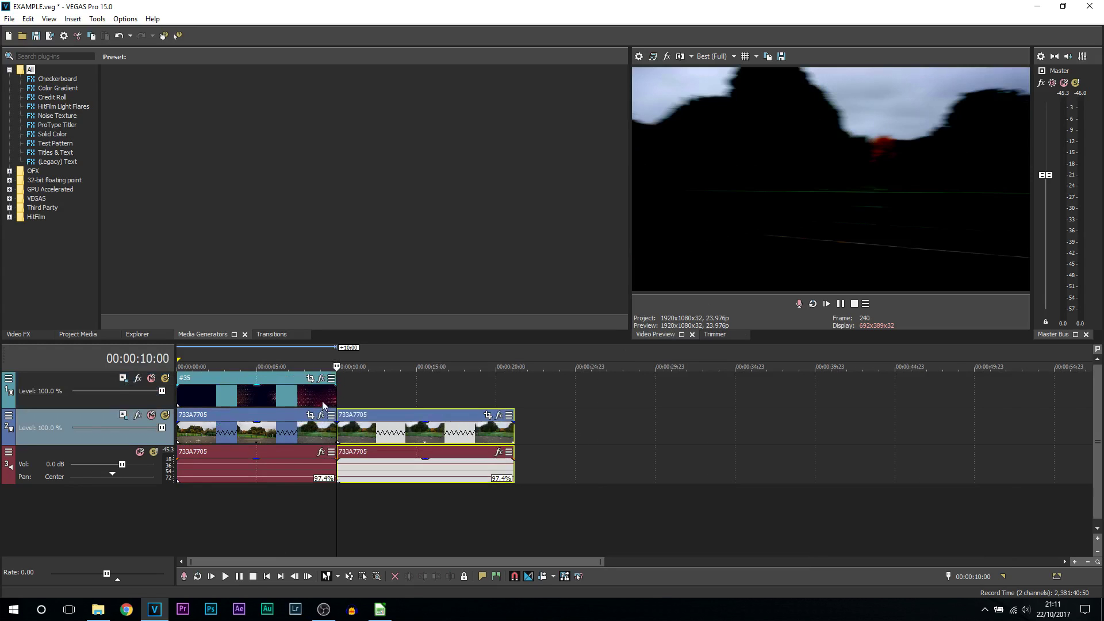
right_click(146, 402)
left_click(199, 436)
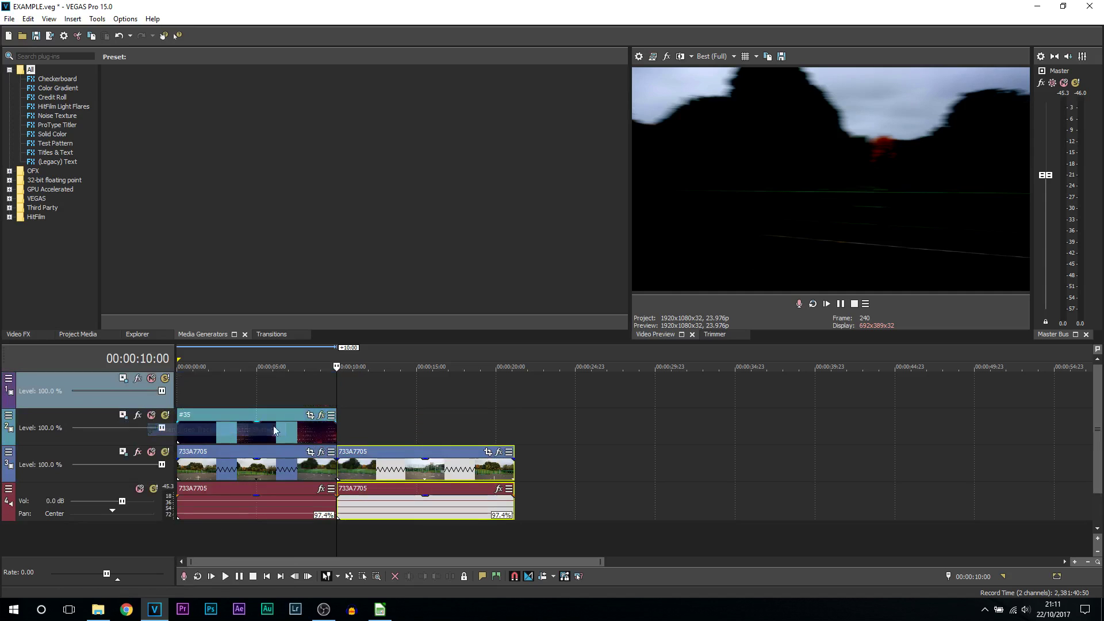
left_click(297, 431)
left_click_drag(355, 468, 351, 399)
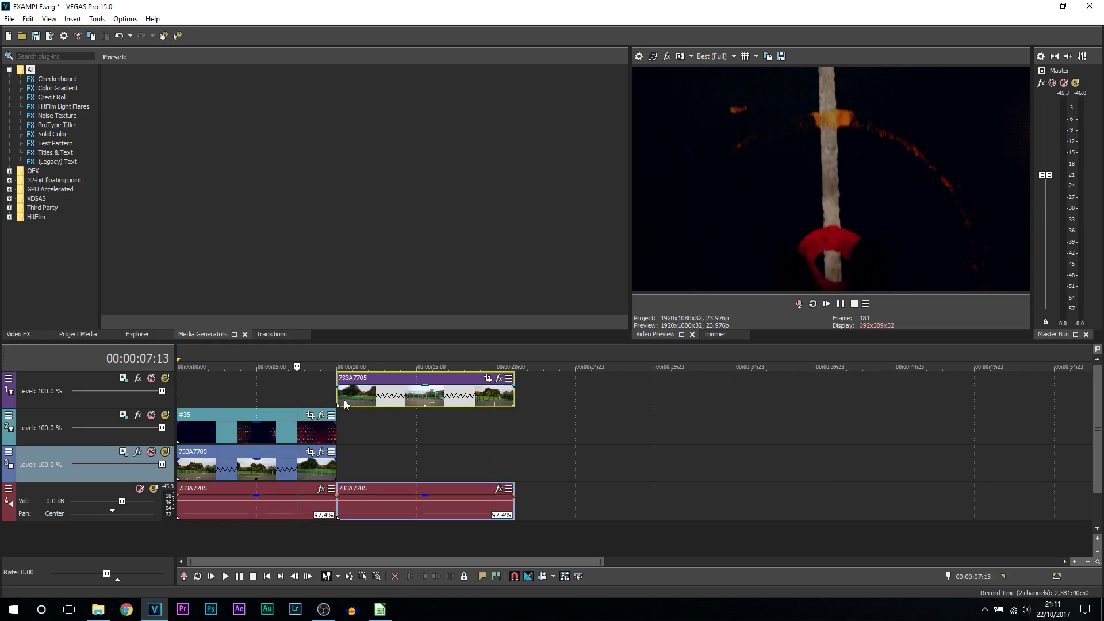
left_click(840, 304)
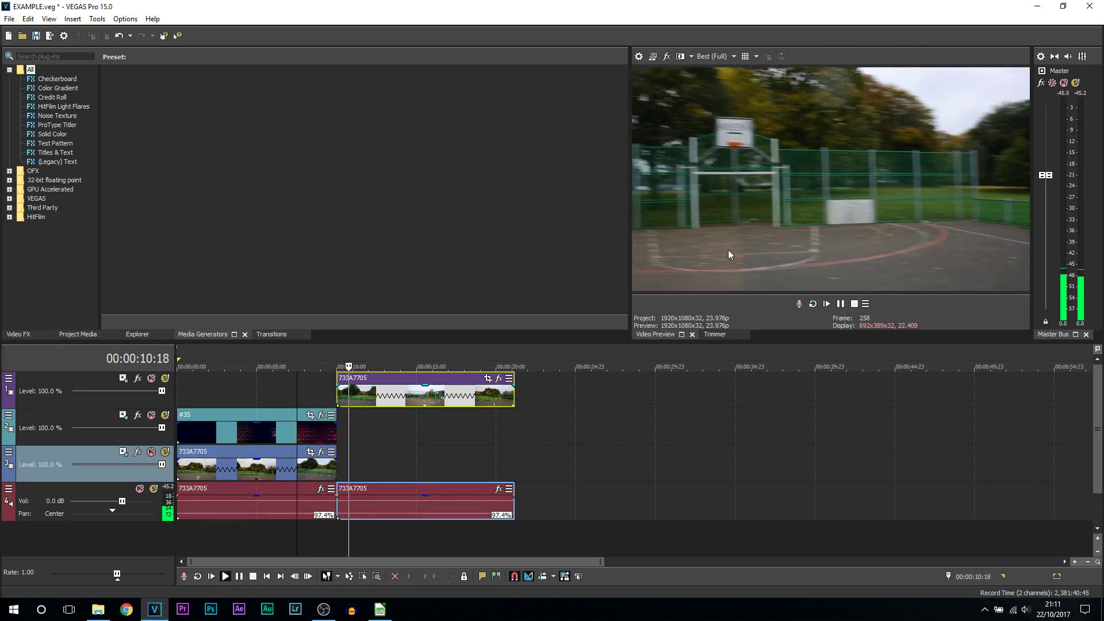
Extend the top park clip back to about 8 s and fade both clips into a crossfade.
left_click(845, 309)
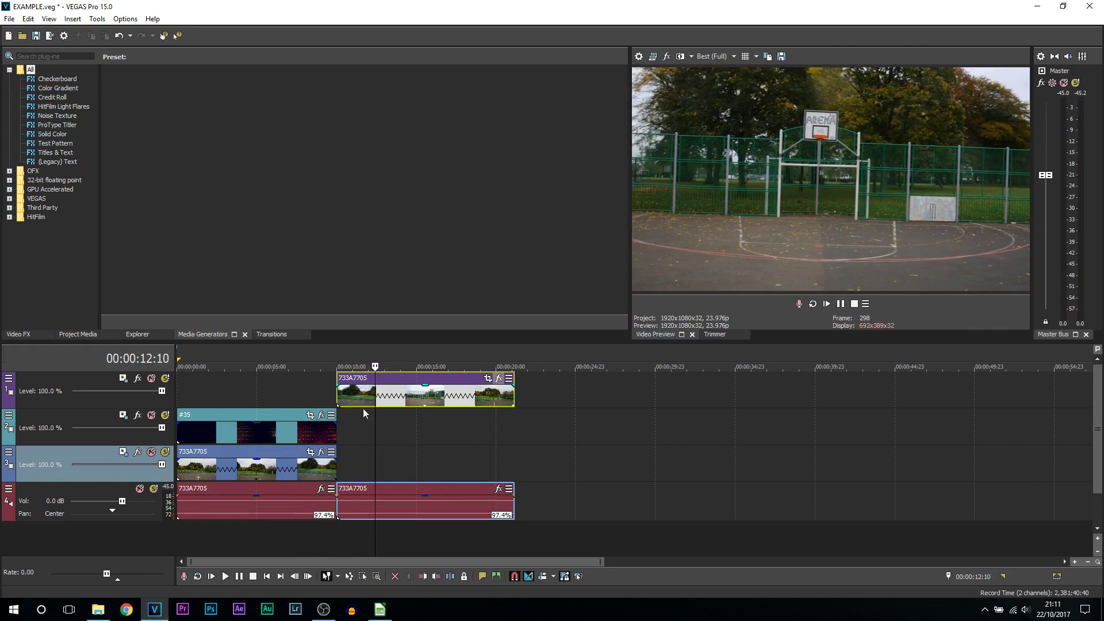
left_click_drag(340, 396, 319, 409)
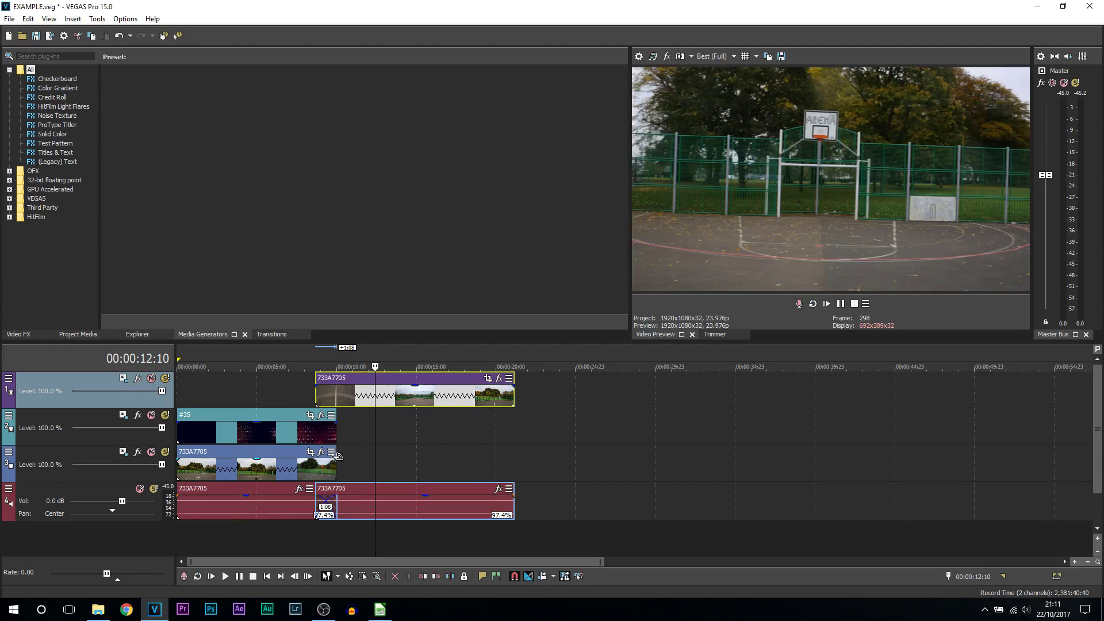
left_click_drag(337, 456, 315, 458)
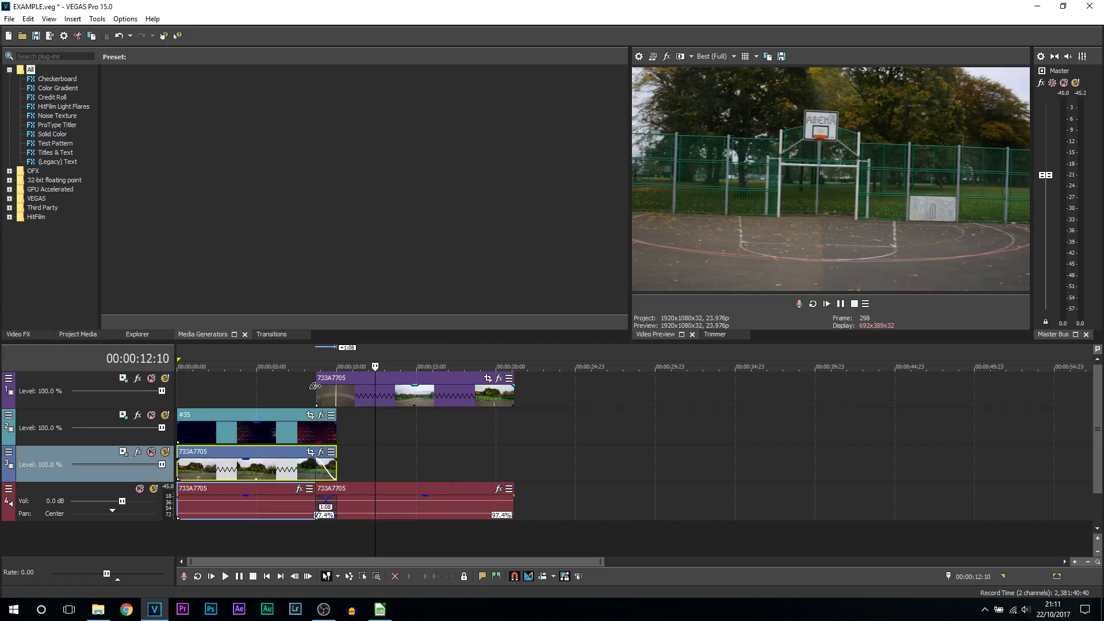
left_click_drag(314, 385, 336, 381)
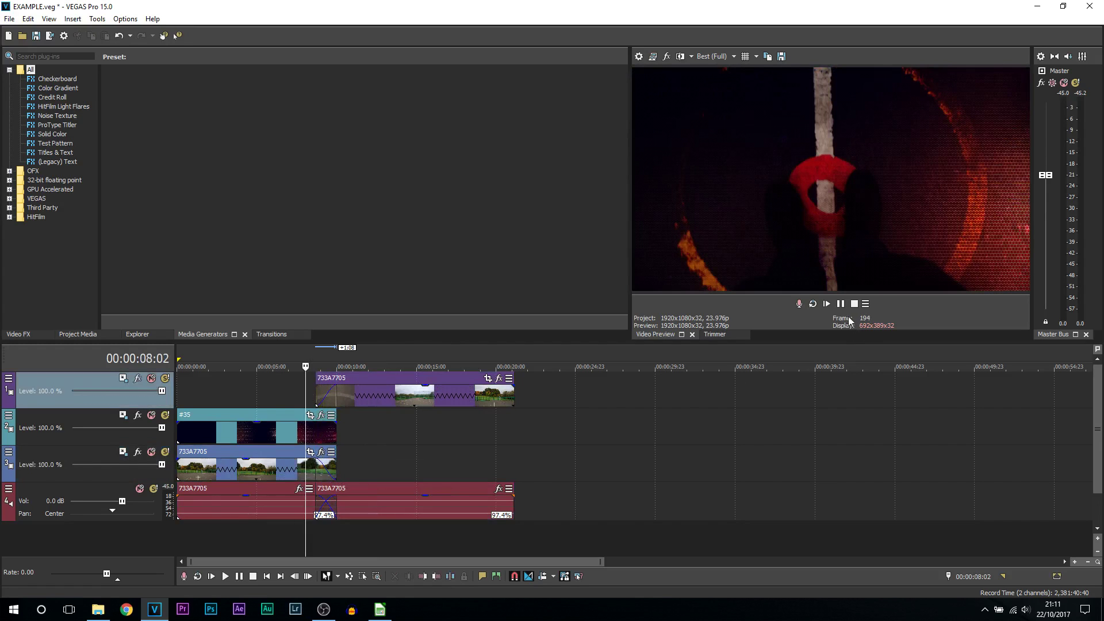
left_click(826, 303)
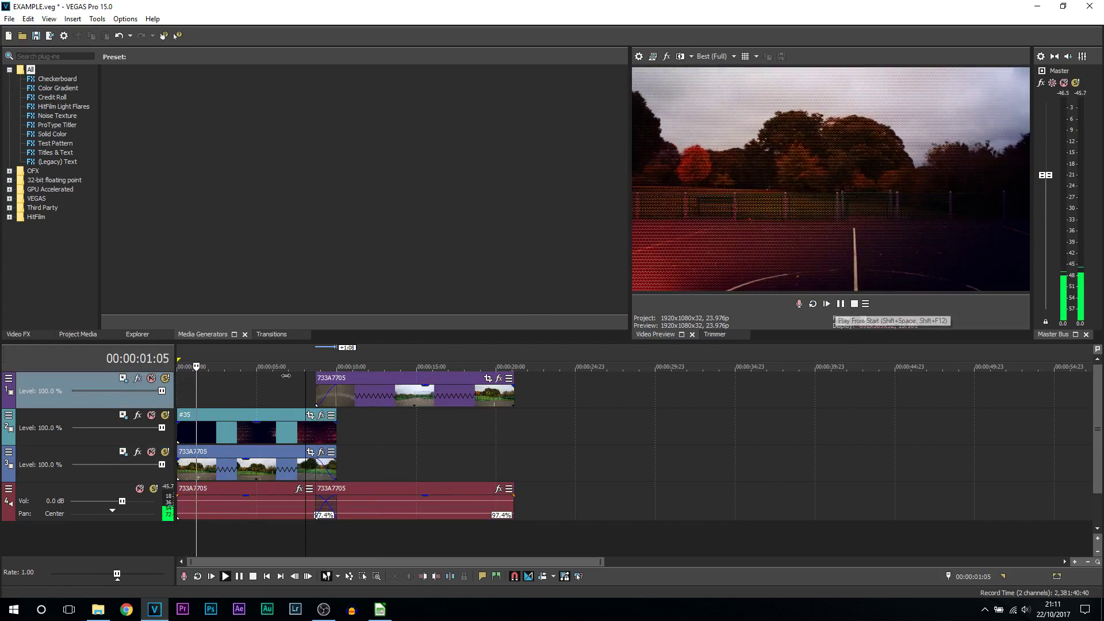
left_click(301, 357)
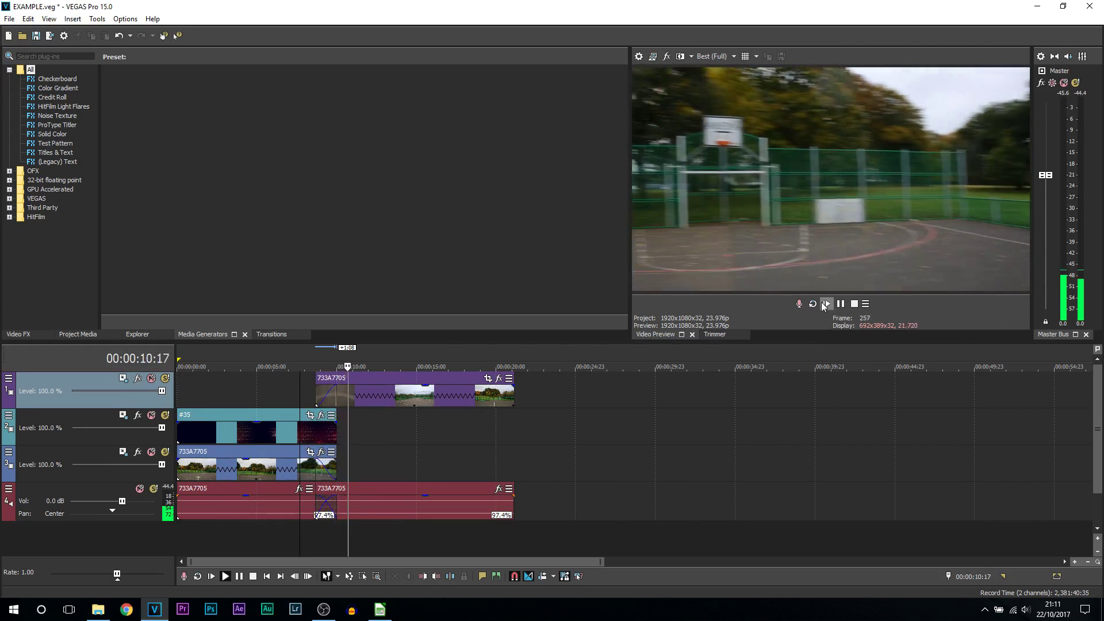
left_click(840, 304)
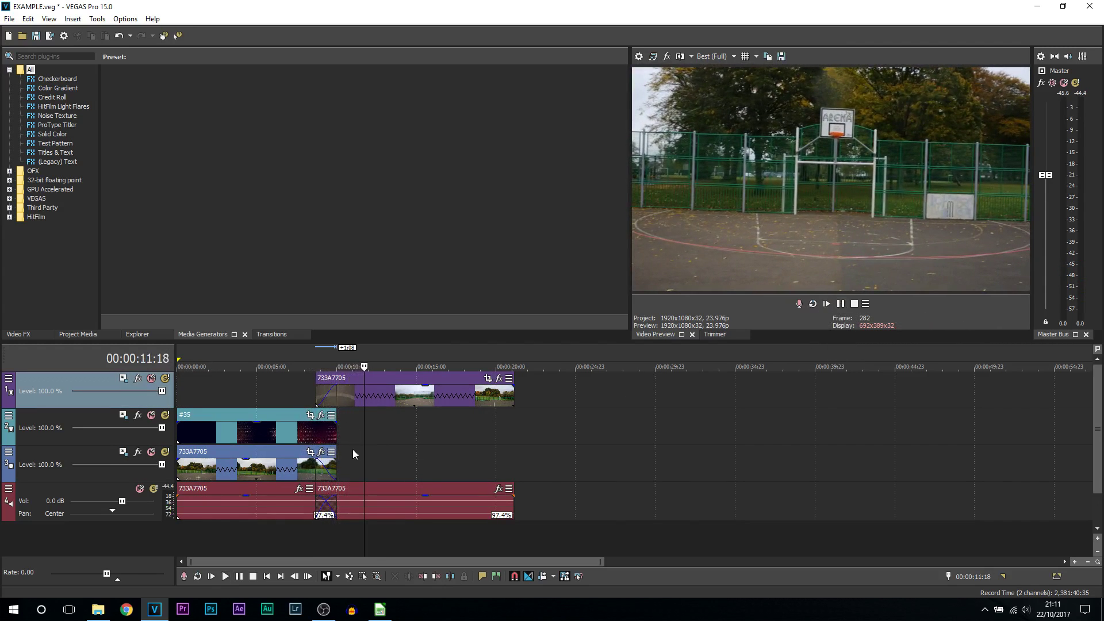